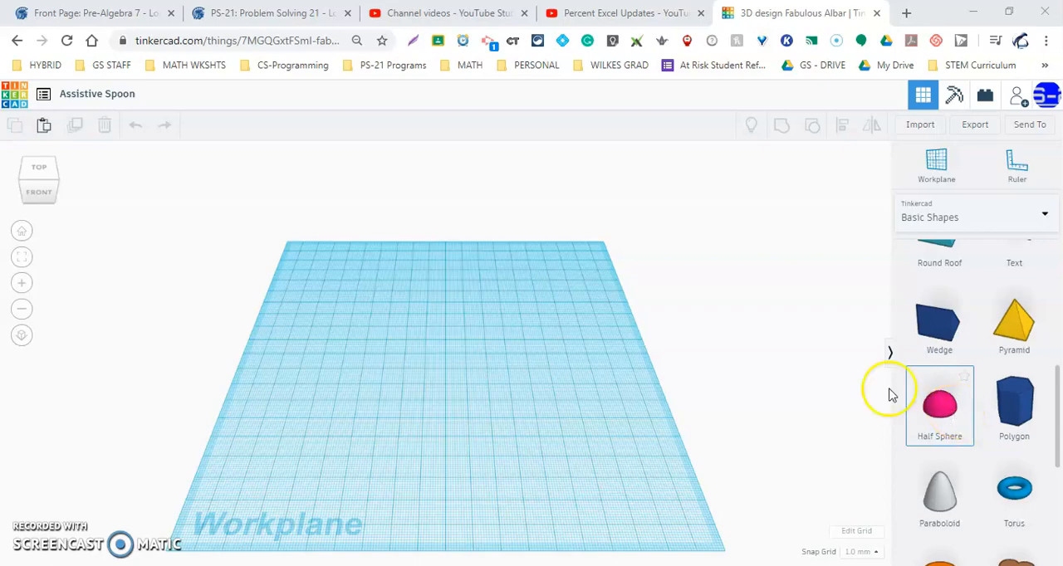
Place a half sphere from the basic shapes on the workplane, left of its centre.
scroll(517, 349, "up", 3)
scroll(683, 315, "down", 4)
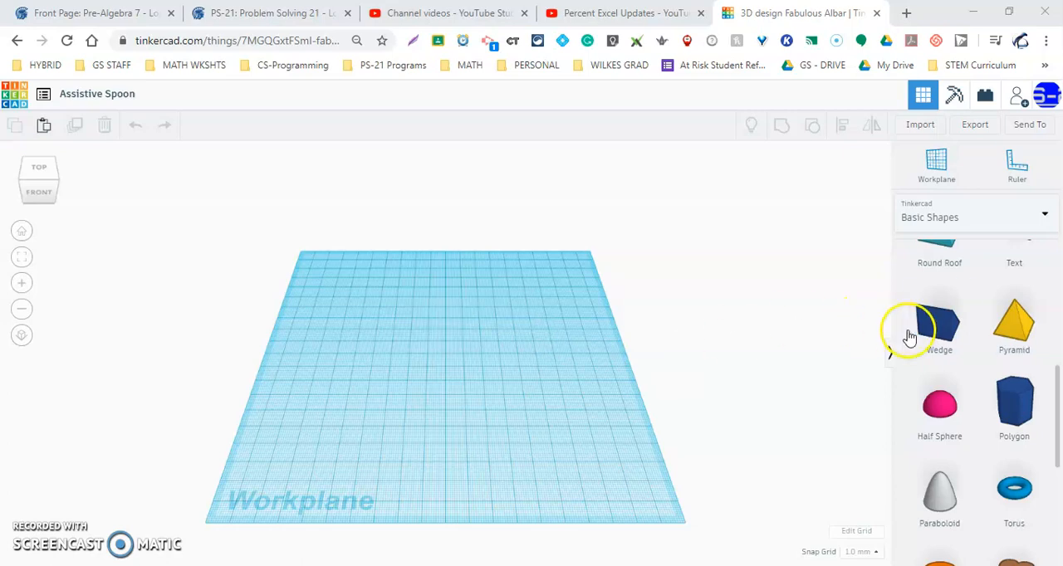
scroll(937, 350, "up", 5)
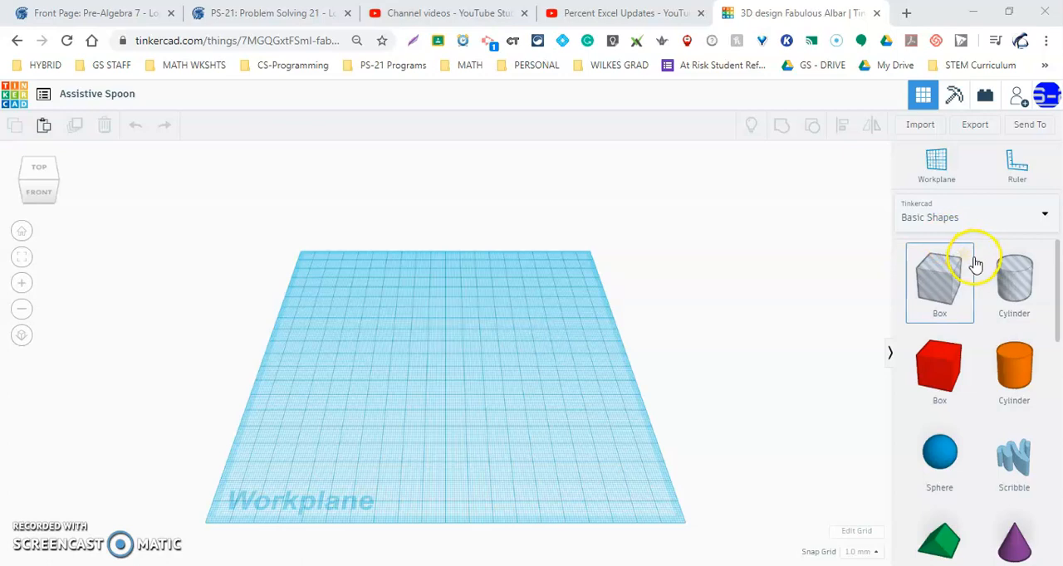
scroll(968, 267, "down", 3)
scroll(963, 280, "down", 3)
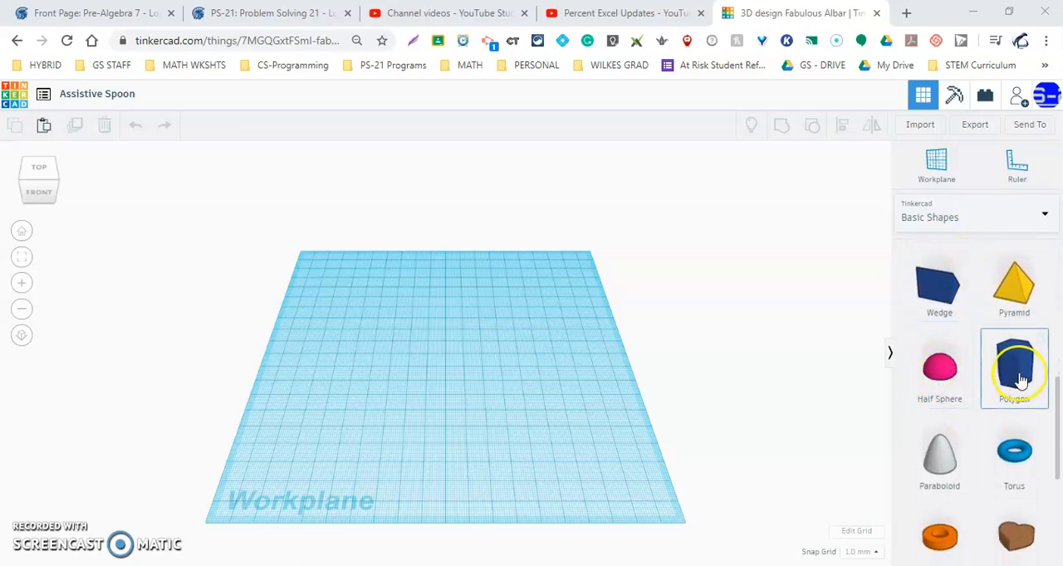
left_click_drag(953, 372, 397, 348)
scroll(397, 349, "up", 3)
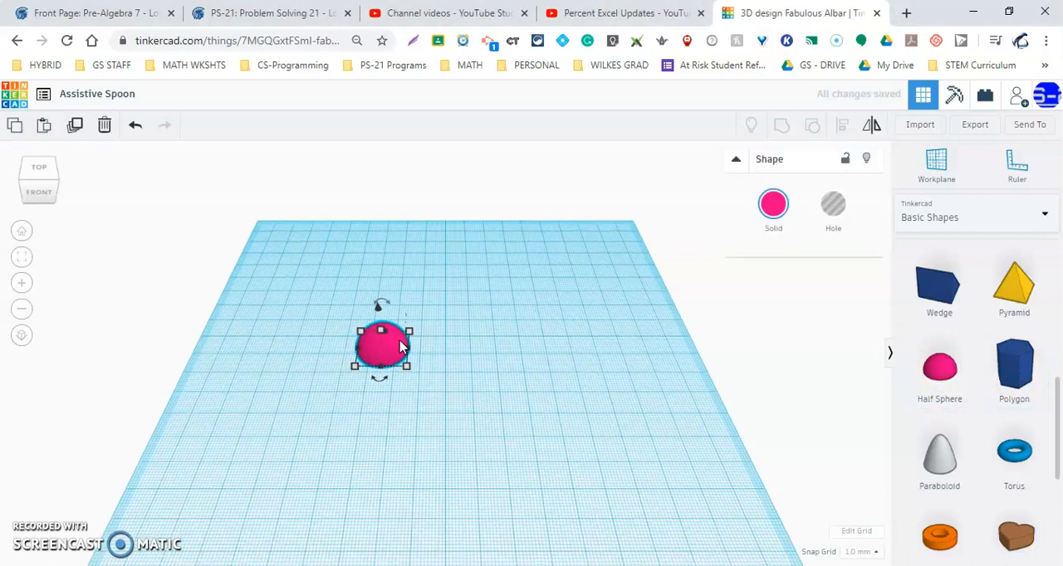
scroll(676, 213, "down", 2)
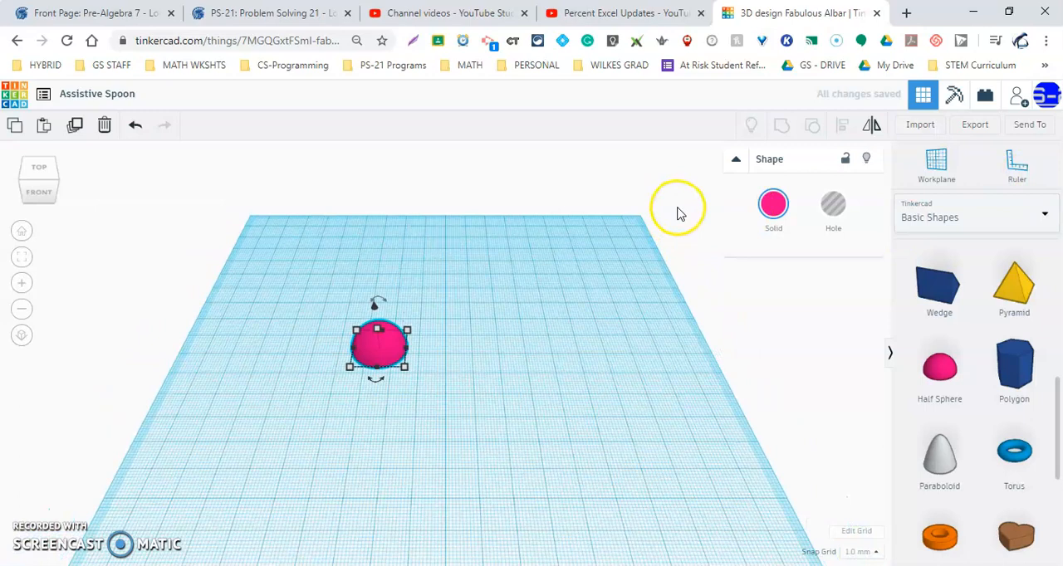
Place the ruler near the front-left corner of the workplane to show the half sphere's dimensions.
left_click(1017, 166)
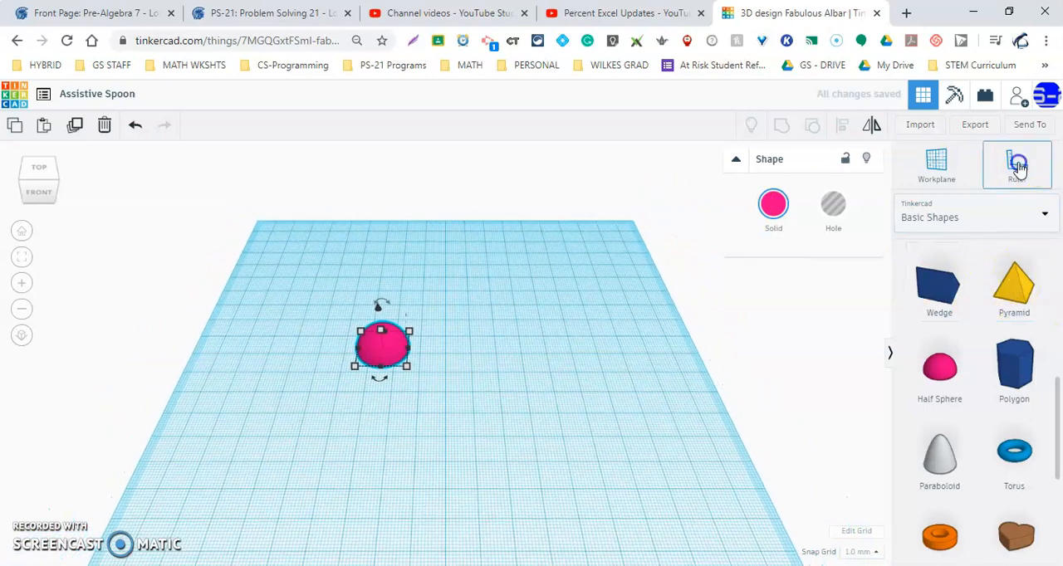
left_click(155, 519)
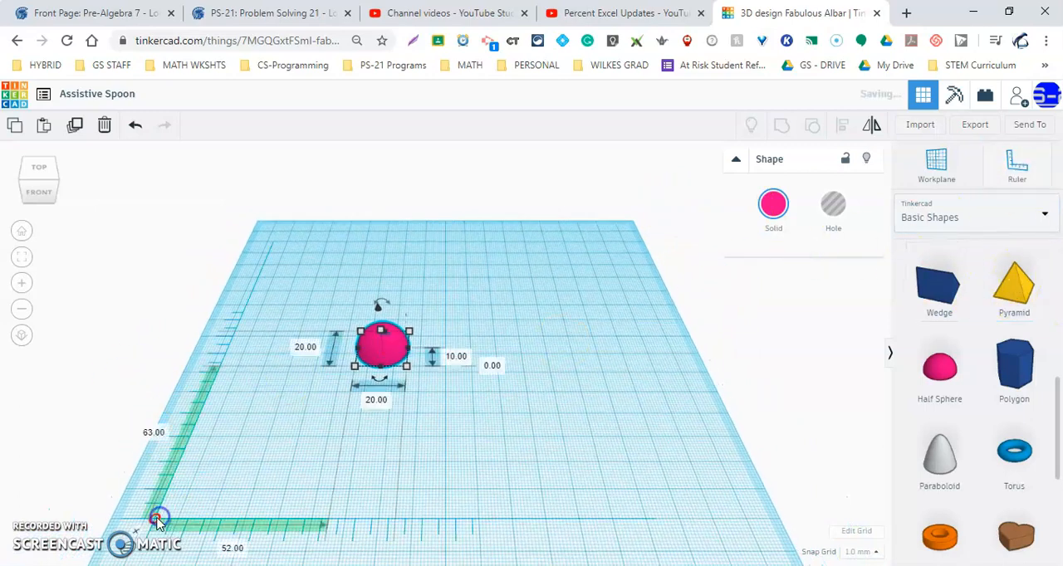
right_click(388, 343)
right_click_drag(455, 430, 445, 392)
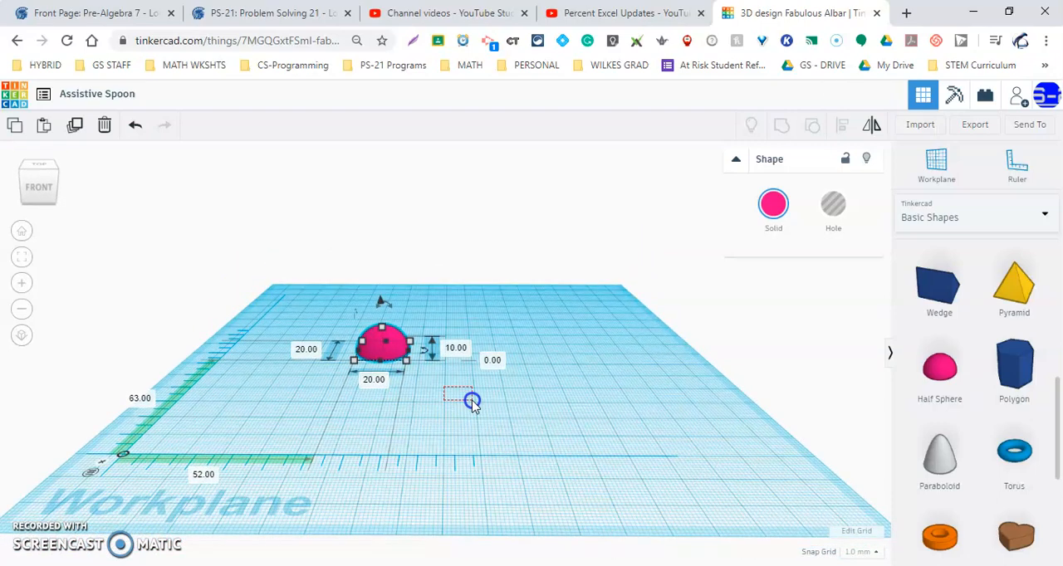
left_click(471, 403)
Mirror the half sphere vertically so its flat face points up like a bowl.
left_click(380, 347)
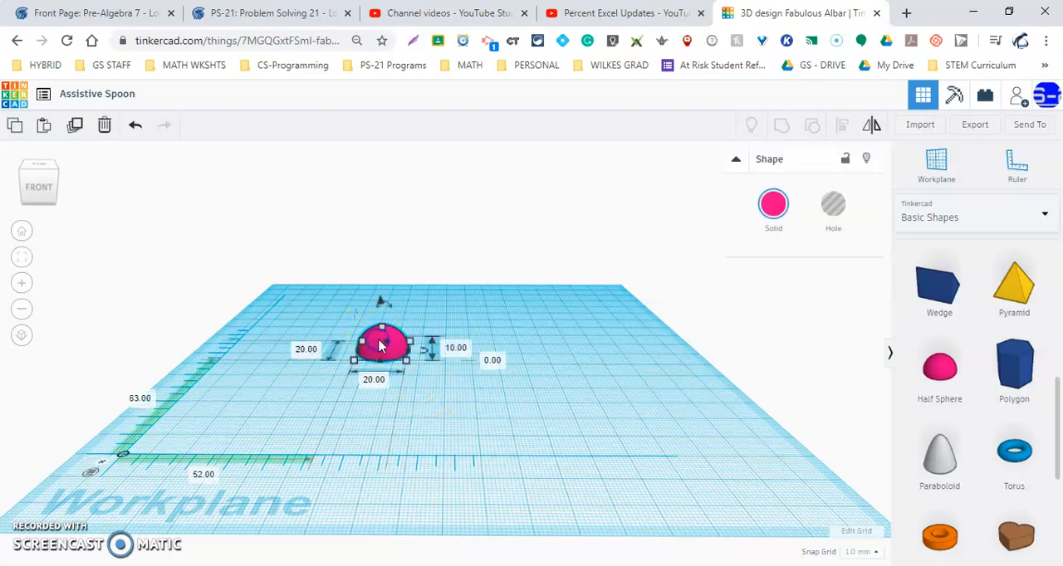
left_click(440, 395)
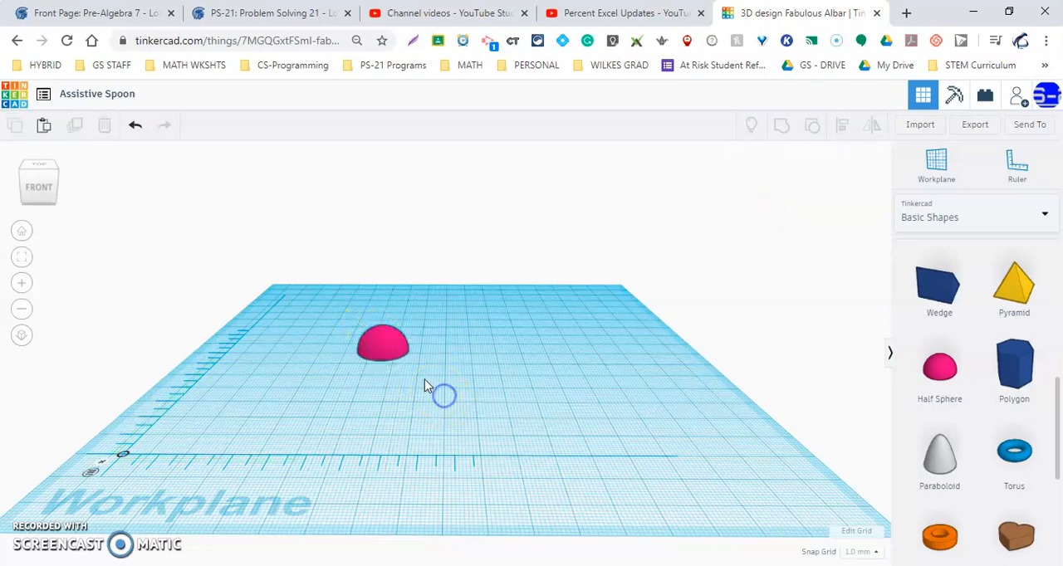
left_click(379, 346)
right_click_drag(421, 375, 439, 406)
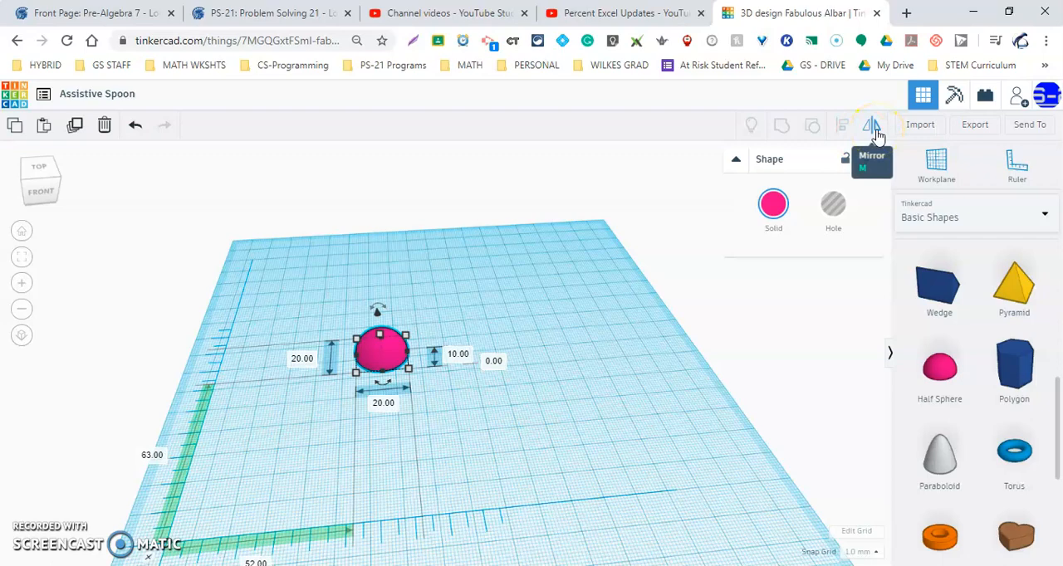
right_click_drag(441, 403, 443, 374)
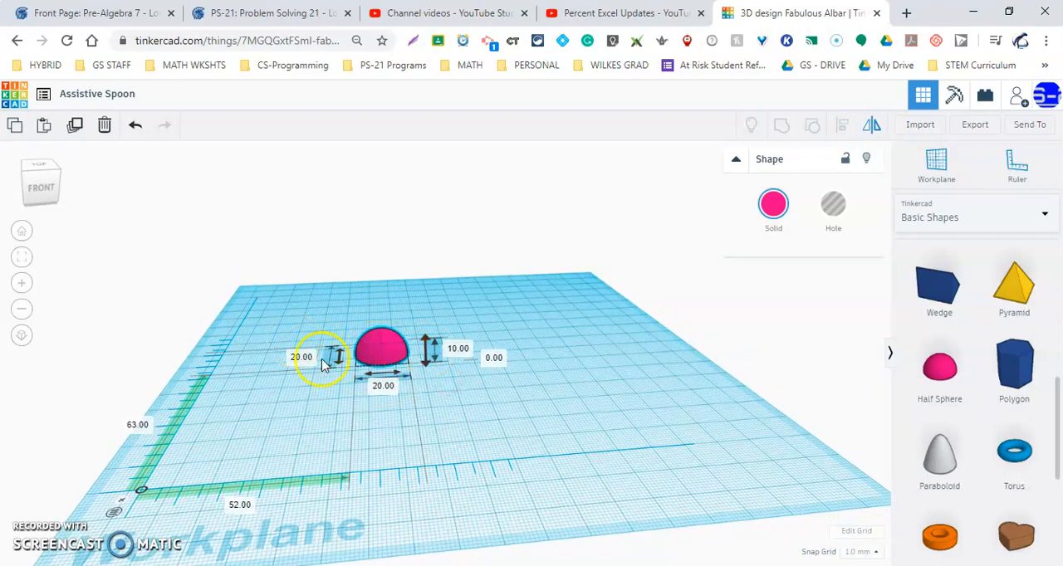
left_click(427, 358)
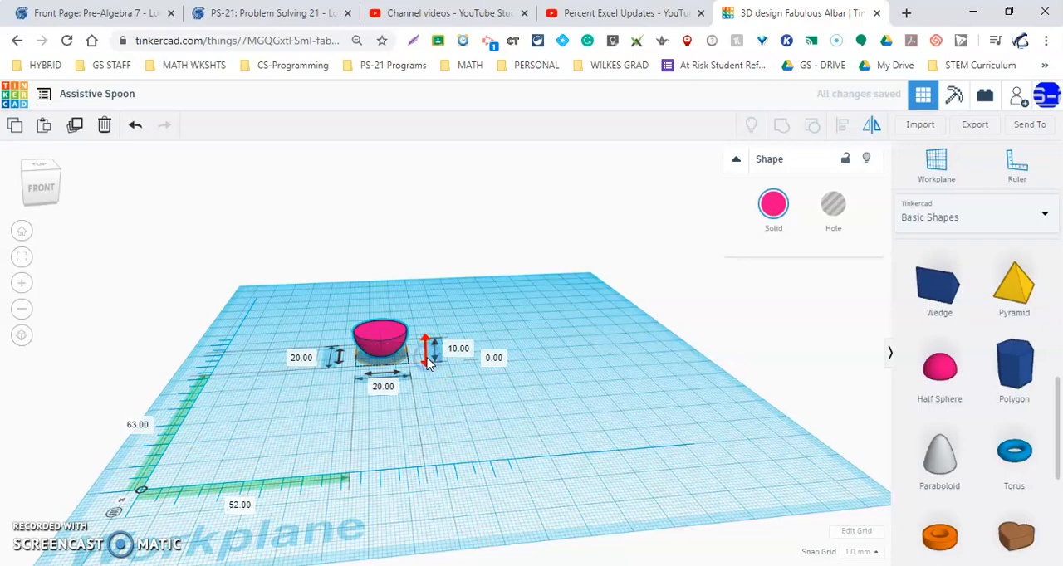
scroll(404, 368, "up", 4)
mouse_move(374, 345)
right_mouse_down()
mouse_move(358, 301)
mouse_move(386, 368)
mouse_move(364, 349)
right_mouse_up()
left_click(359, 336)
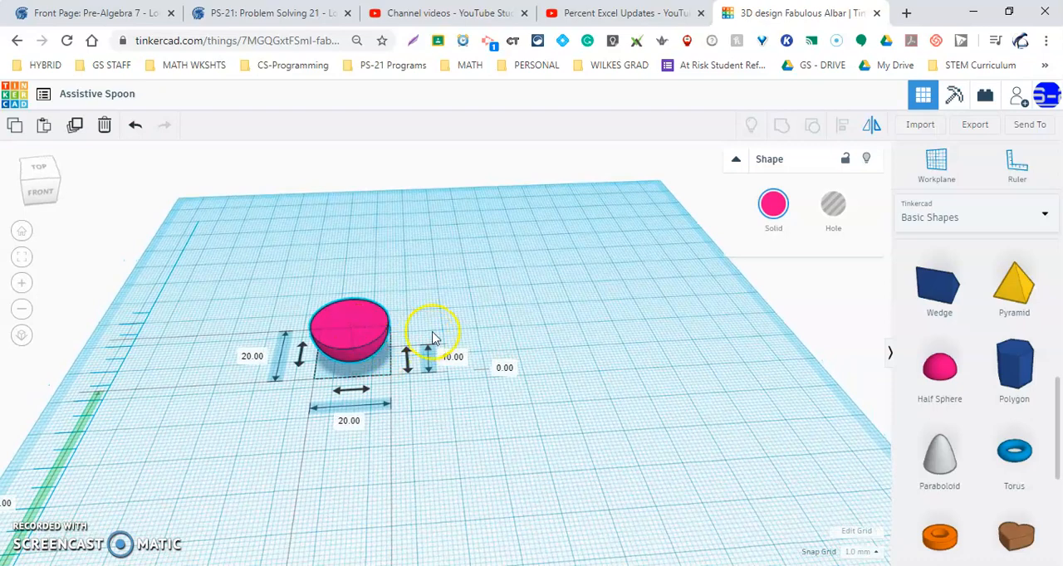
left_click(431, 330)
Stretch the upturned half sphere into an oval bowl 39 mm wide and 27 mm deep.
left_click(372, 338)
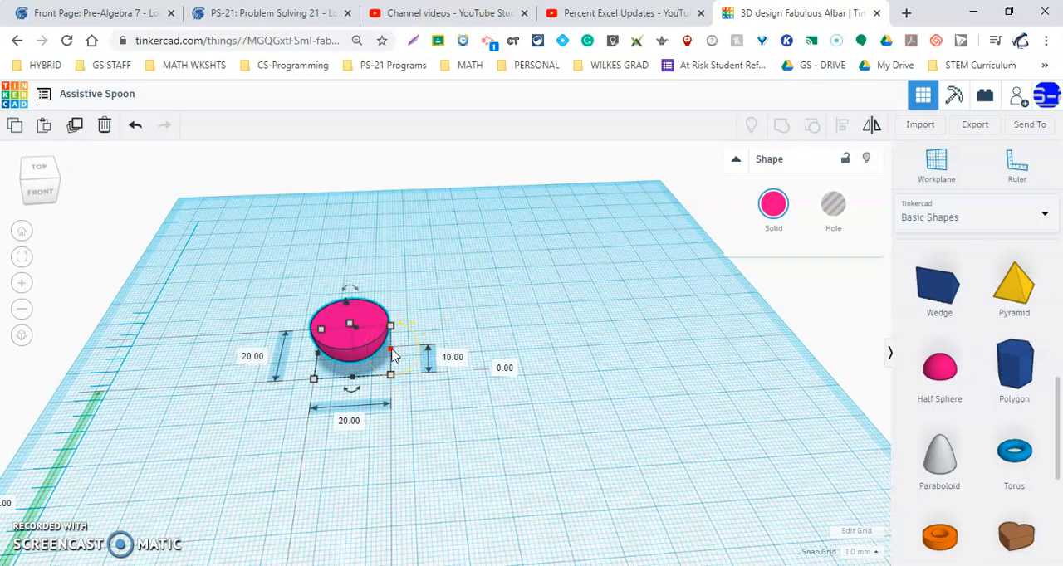
left_click_drag(392, 352, 462, 368)
left_click_drag(390, 374, 418, 395)
right_click_drag(418, 394, 420, 355)
left_click(418, 351)
scroll(422, 357, "up", 3)
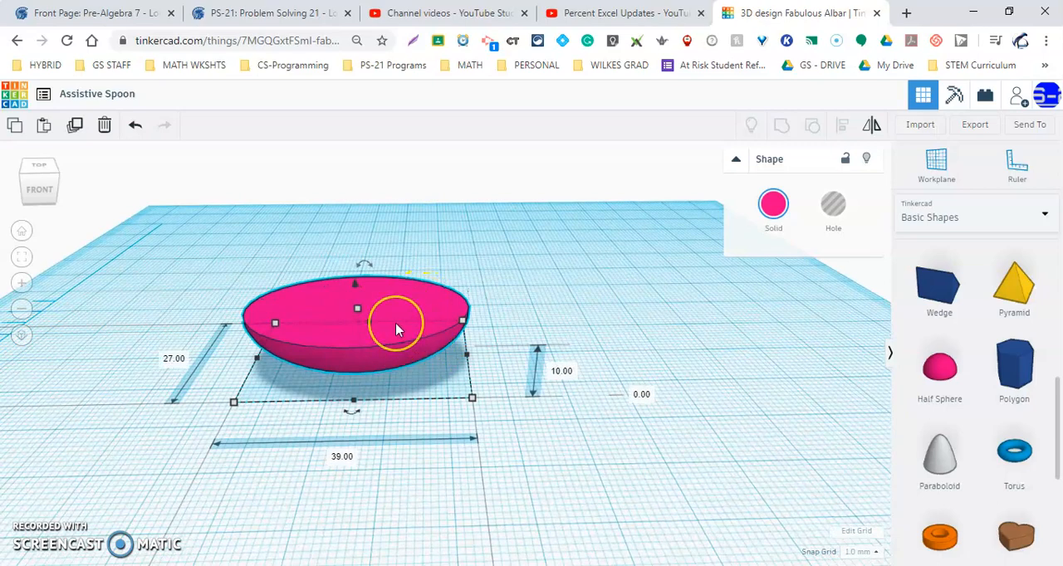
Duplicate the oval bowl in place and scale the copy down proportionally to 37 mm wide.
left_click(76, 129)
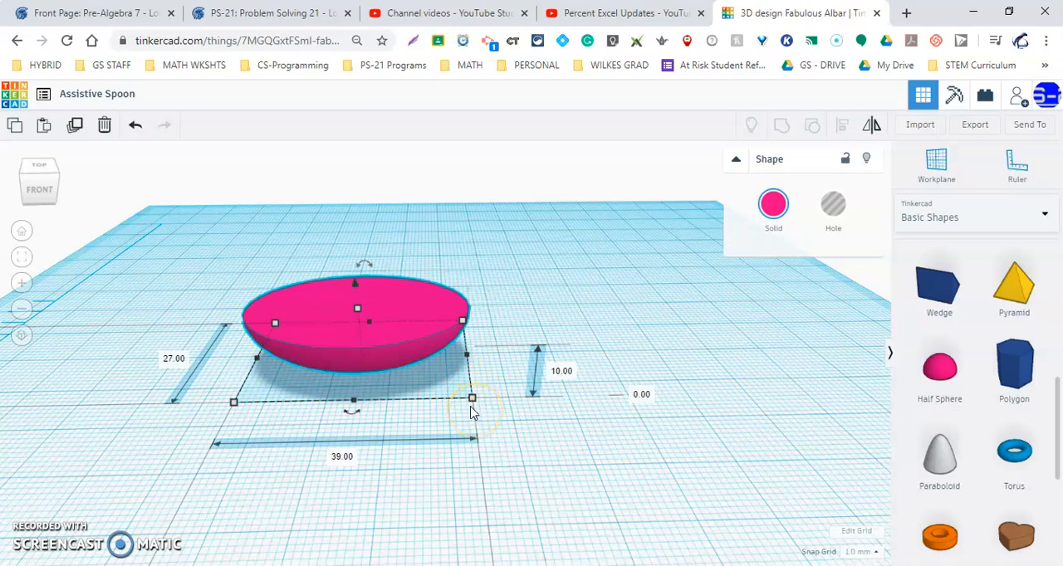
left_click_drag(473, 399, 462, 393)
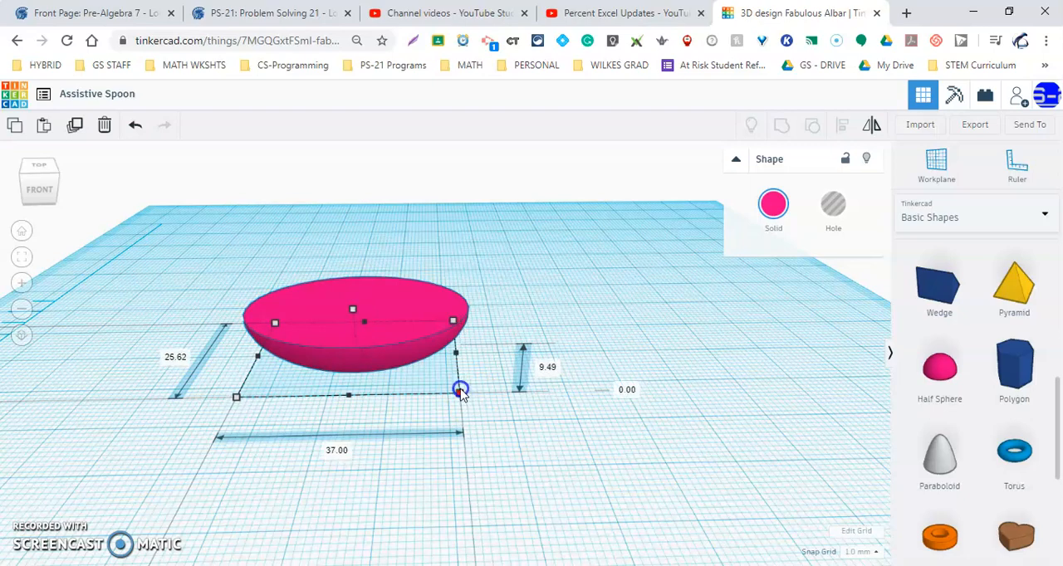
left_click_drag(458, 391, 473, 399)
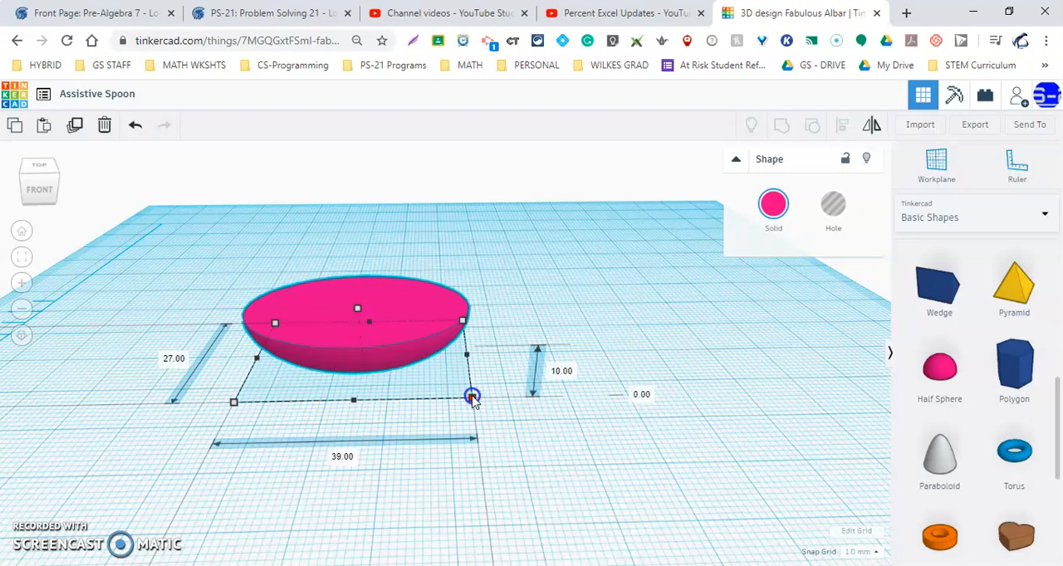
left_click_drag(470, 397, 463, 394)
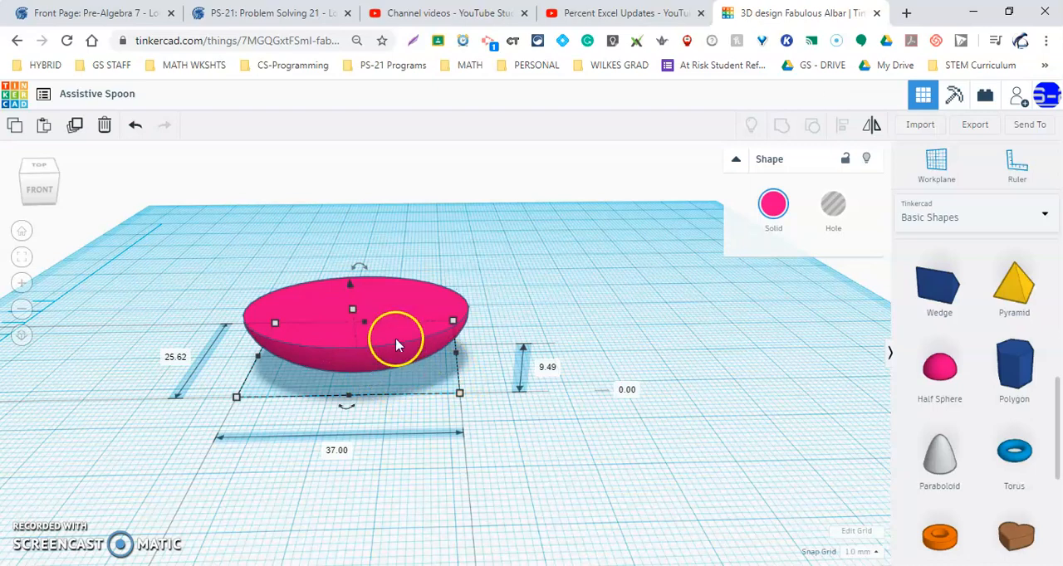
Move the larger bowl back on the workplane, separating it from the smaller copy.
left_click_drag(409, 305, 378, 215)
left_click(420, 324)
left_click(426, 329)
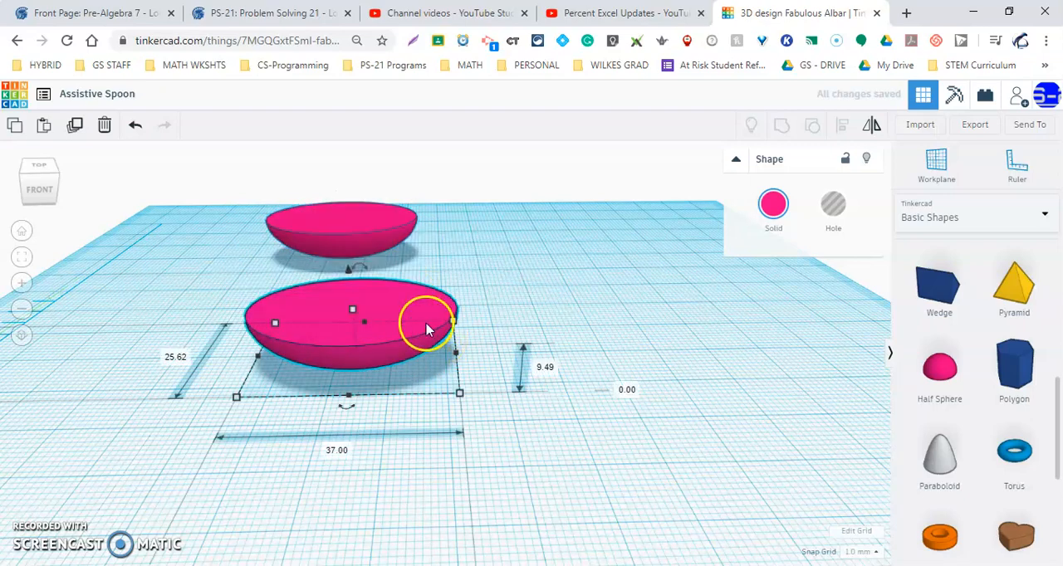
left_click(379, 220)
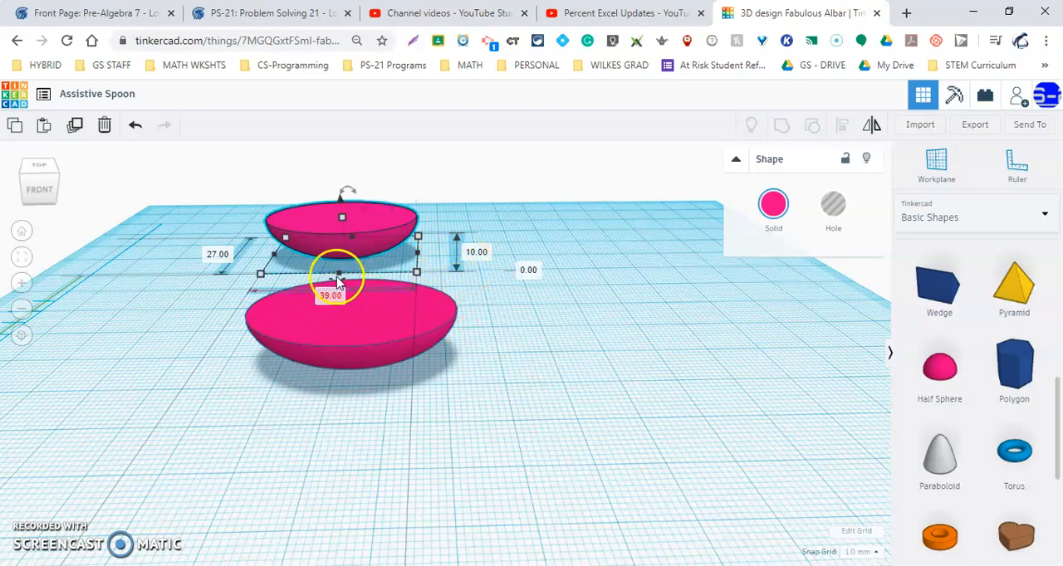
Turn the smaller bowl in front into a hole.
left_click(379, 340)
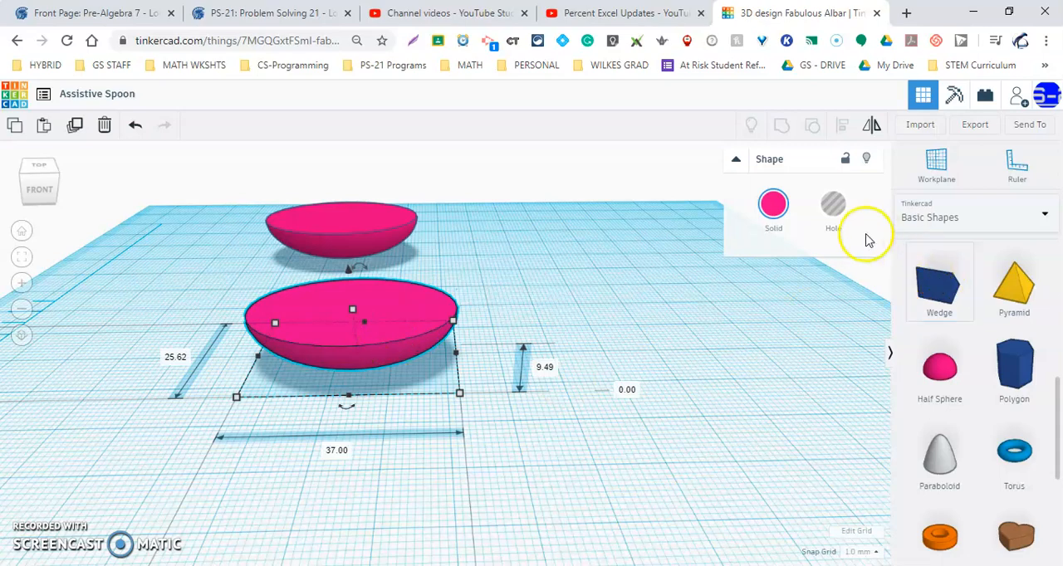
left_click(833, 206)
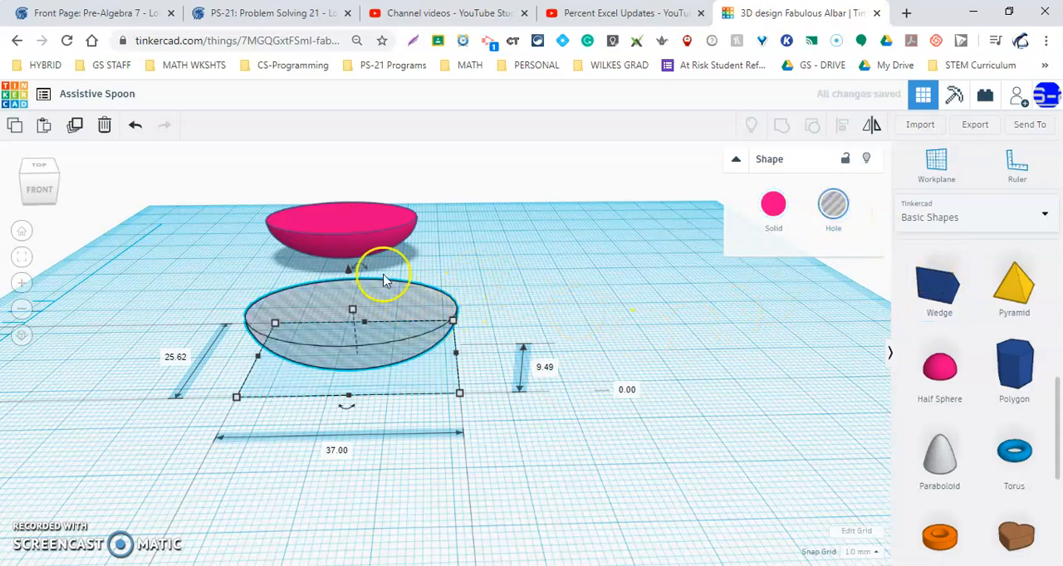
mouse_move(380, 308)
left_mouse_down()
mouse_move(357, 239)
mouse_move(370, 232)
mouse_move(382, 287)
mouse_move(356, 225)
mouse_move(394, 333)
mouse_move(380, 294)
left_mouse_up()
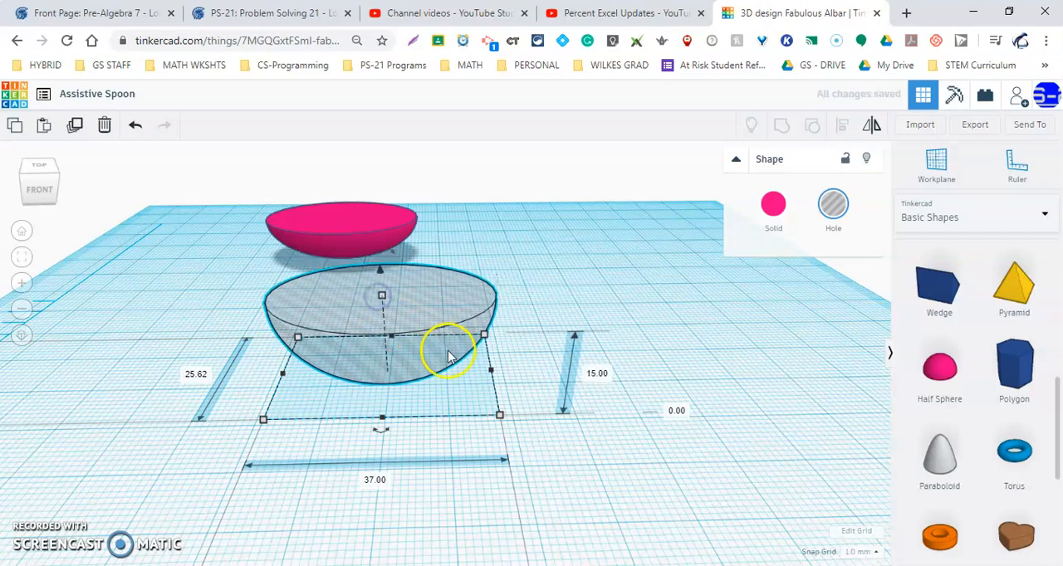
key("ctrl+z")
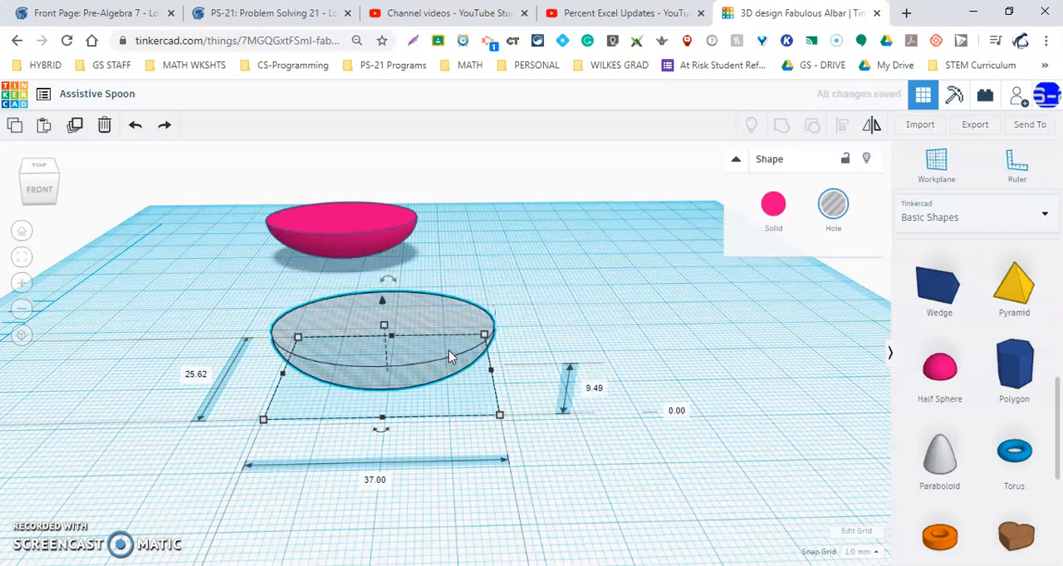
Move the hole bowl next to the larger solid bowl and raise it 1 mm above the workplane.
left_click_drag(422, 347, 363, 237)
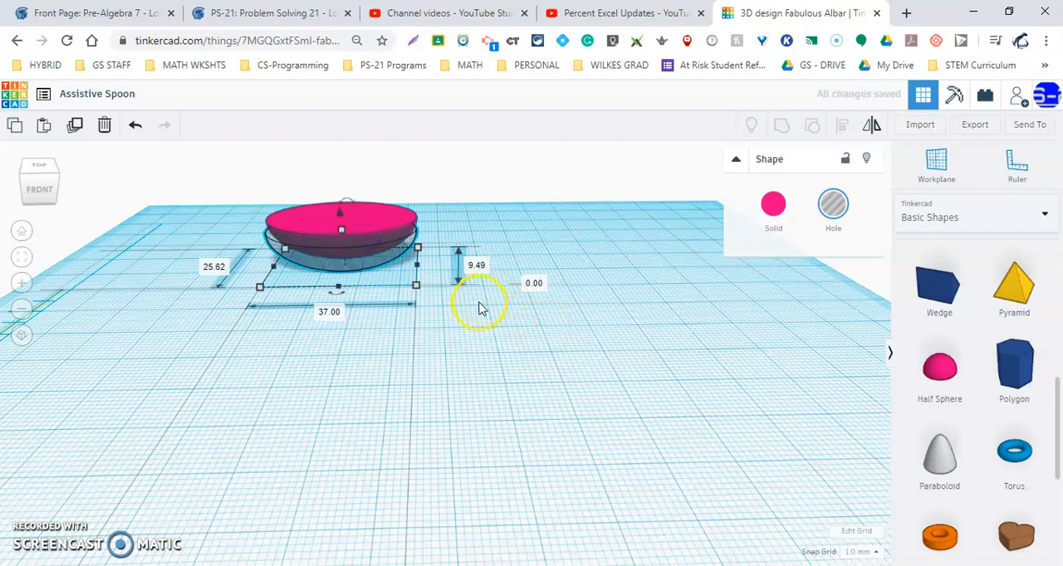
left_click_drag(387, 244, 385, 275)
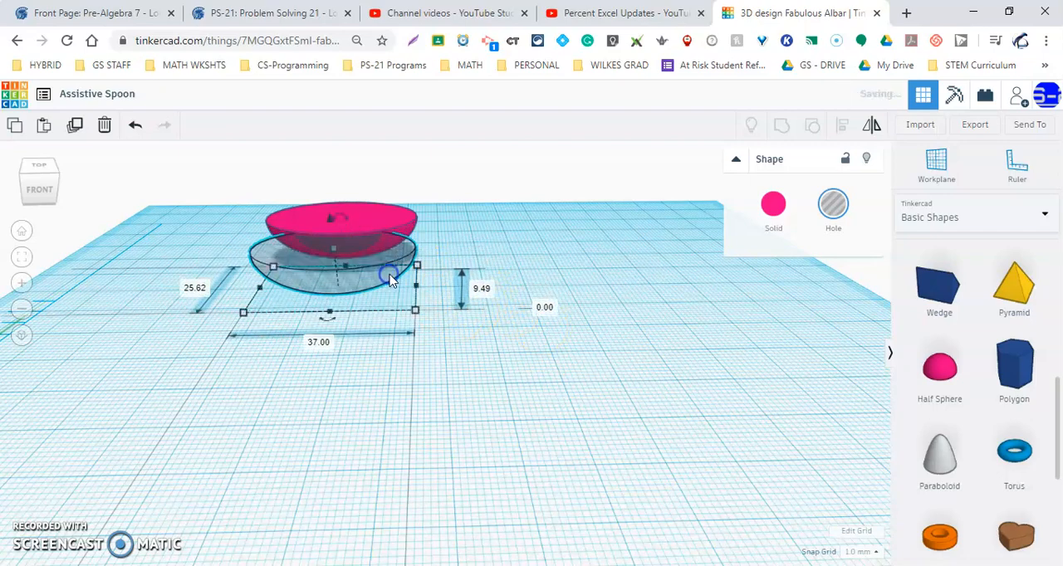
left_click(392, 215)
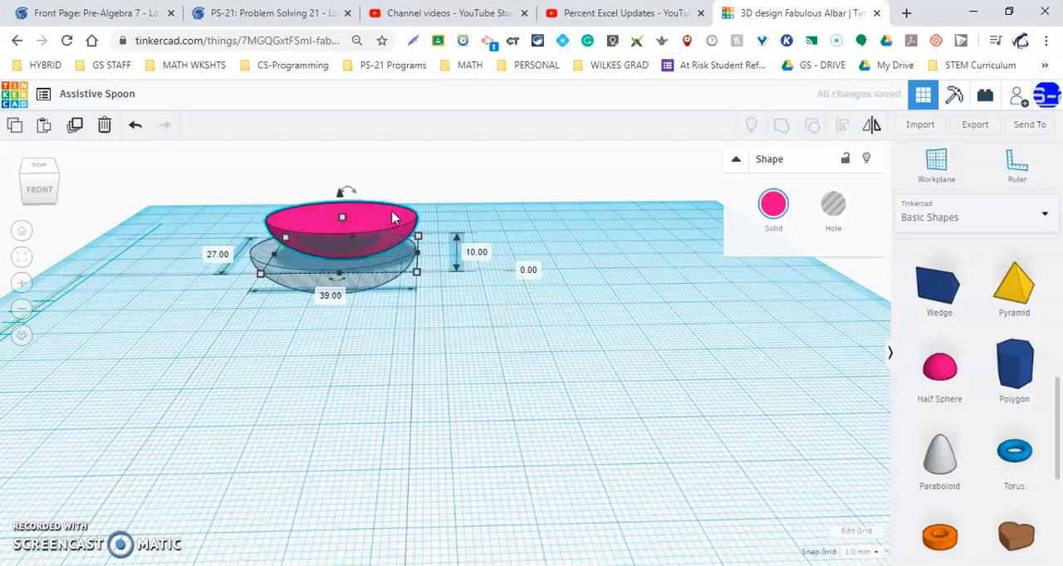
left_click(399, 257)
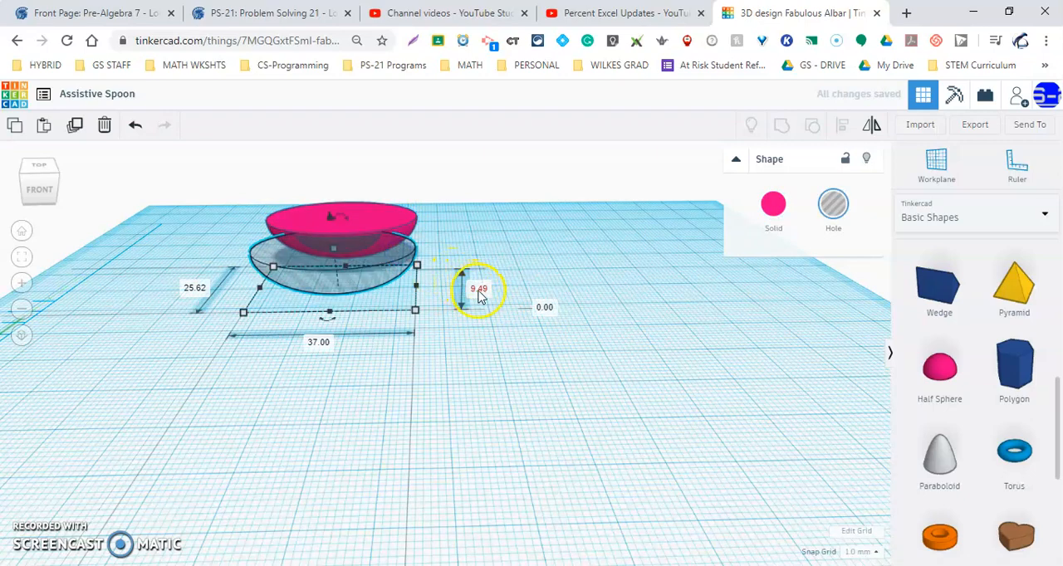
left_click(548, 309)
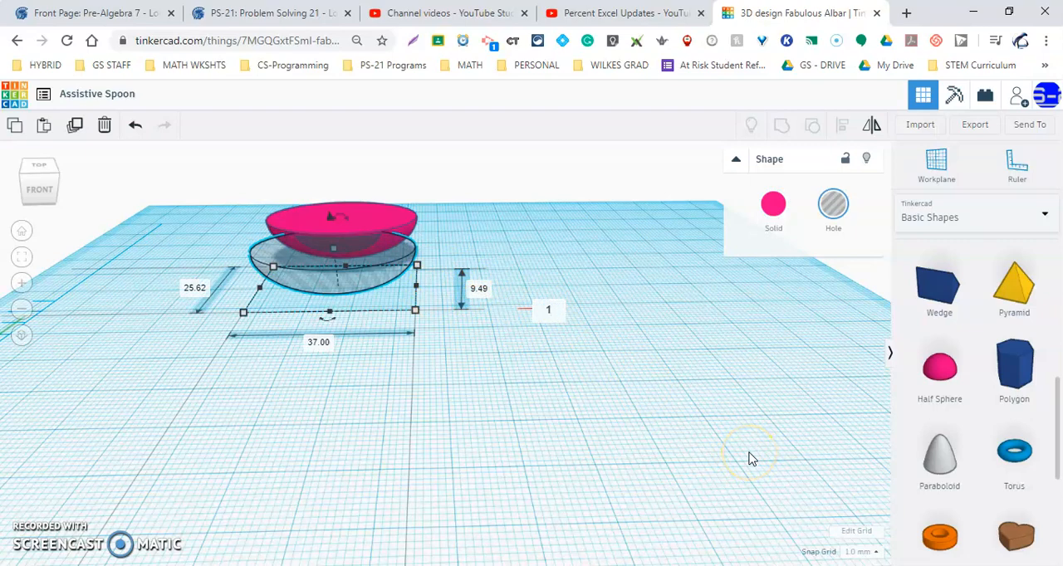
key("Return")
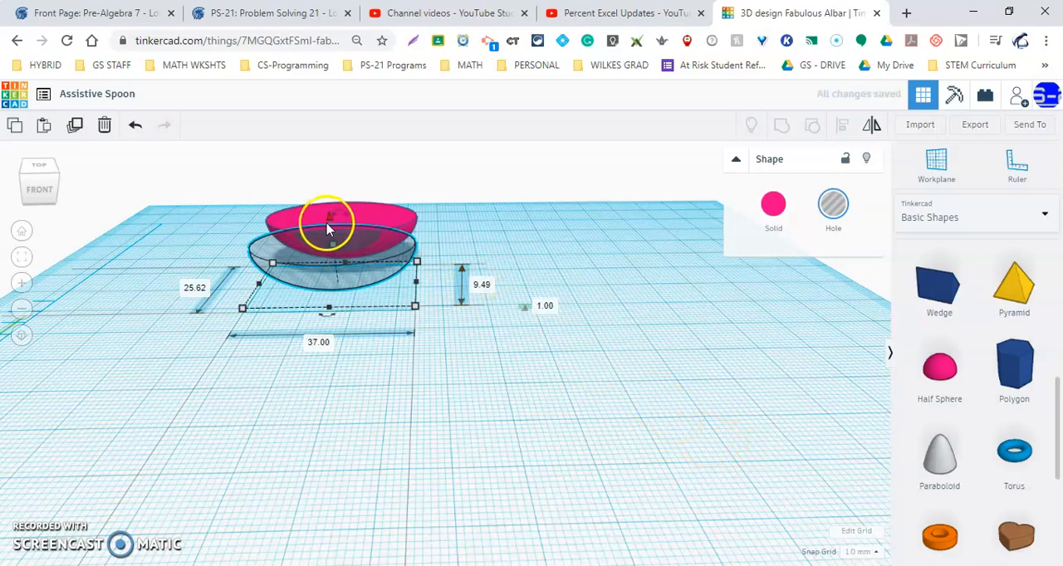
Move the hole bowl inside the solid bowl and centre it so an even rim remains around it.
left_click_drag(368, 254, 375, 226)
right_click_drag(407, 311, 424, 338)
middle_click_drag(353, 238, 463, 464)
right_click_drag(469, 355, 494, 422)
left_click(407, 344)
left_click_drag(407, 344, 407, 345)
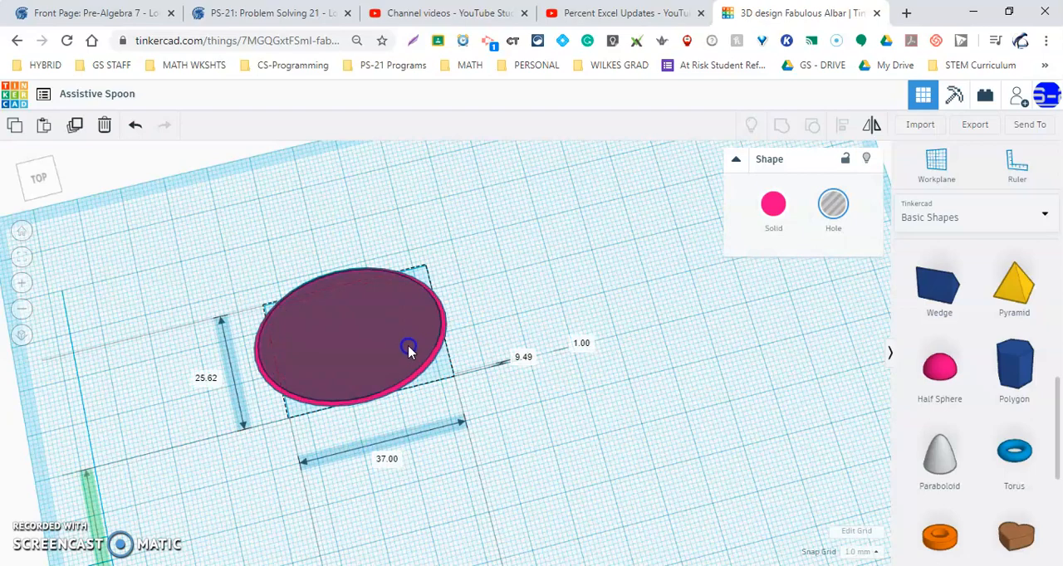
left_click_drag(408, 346, 407, 350)
Scale the hole bowl down proportionally to 34 mm wide.
right_click_drag(487, 368, 471, 328)
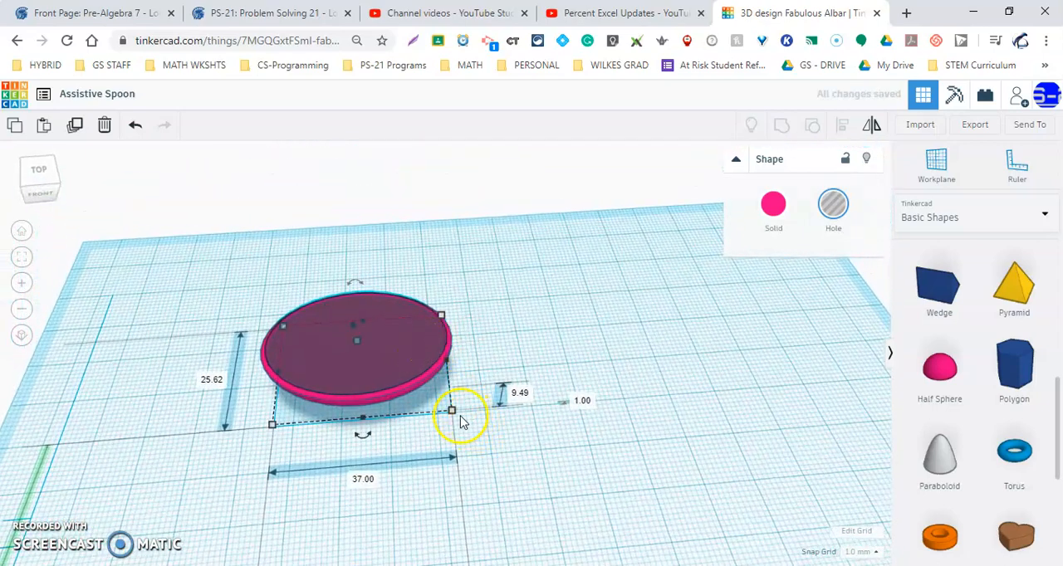
left_click_drag(451, 410, 439, 401)
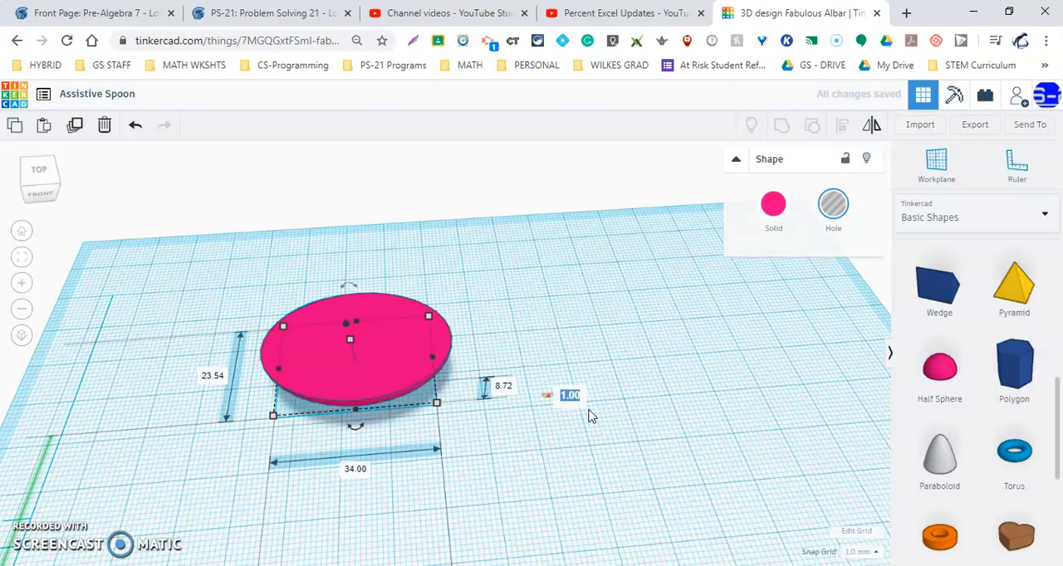
Raise the hole bowl to 2 mm above the workplane and re-centre it inside the solid bowl's rim.
type("2")
key("Return")
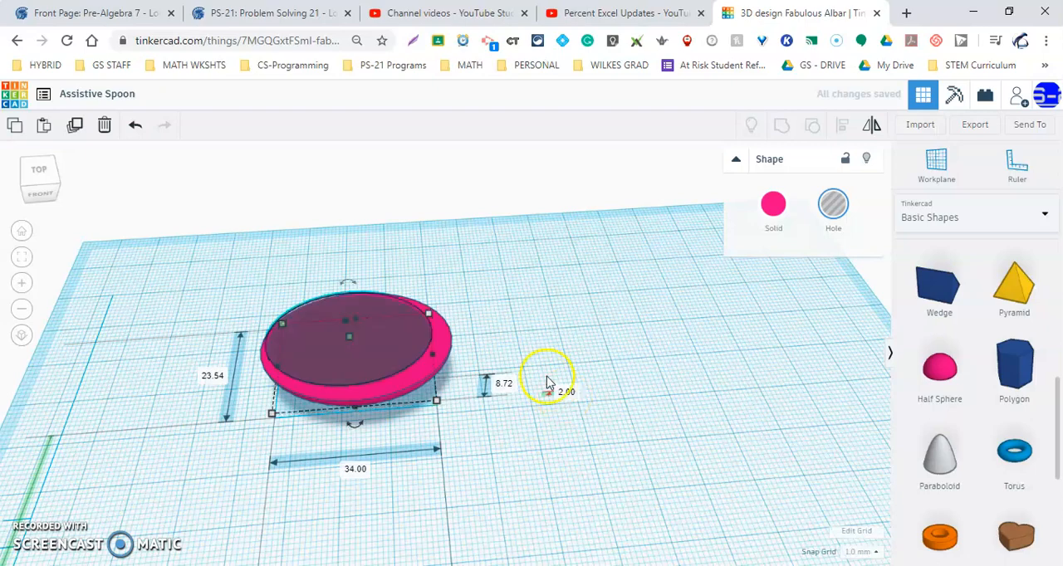
left_click_drag(357, 347, 382, 361)
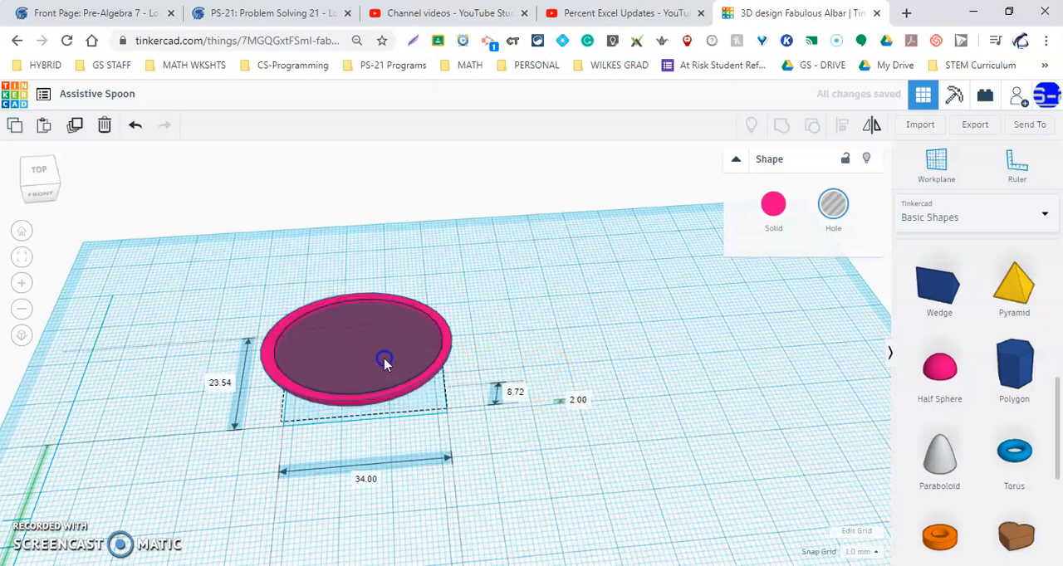
Align the hole bowl and the solid bowl on their centres along both their length and width.
left_click(265, 296)
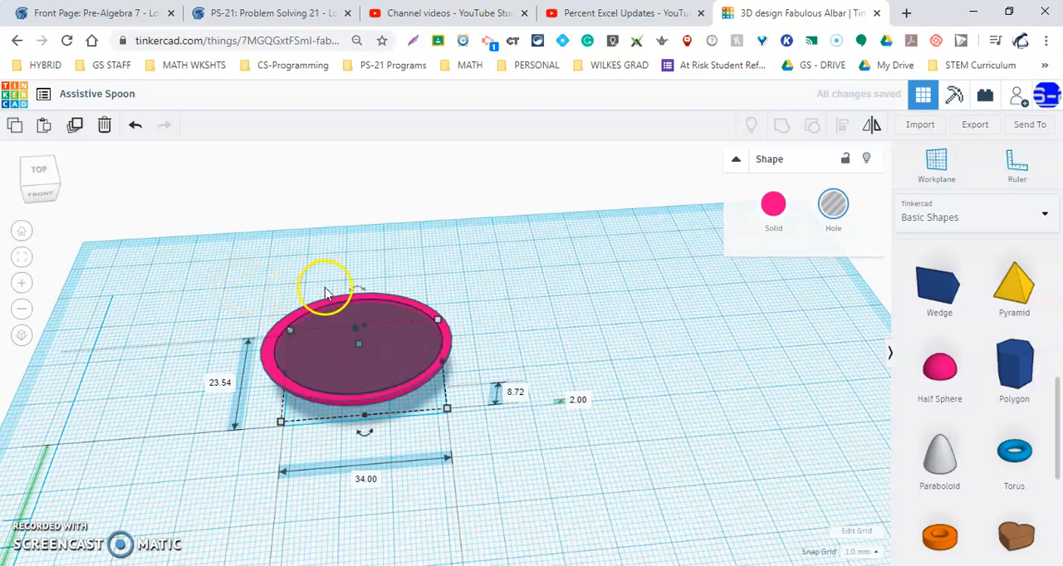
left_click_drag(237, 273, 541, 462)
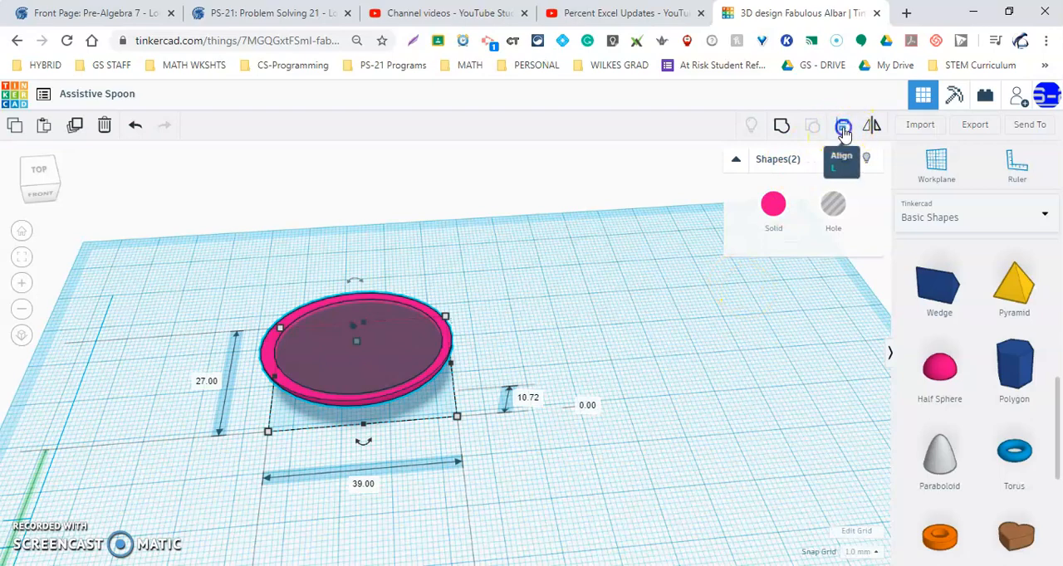
left_click(844, 132)
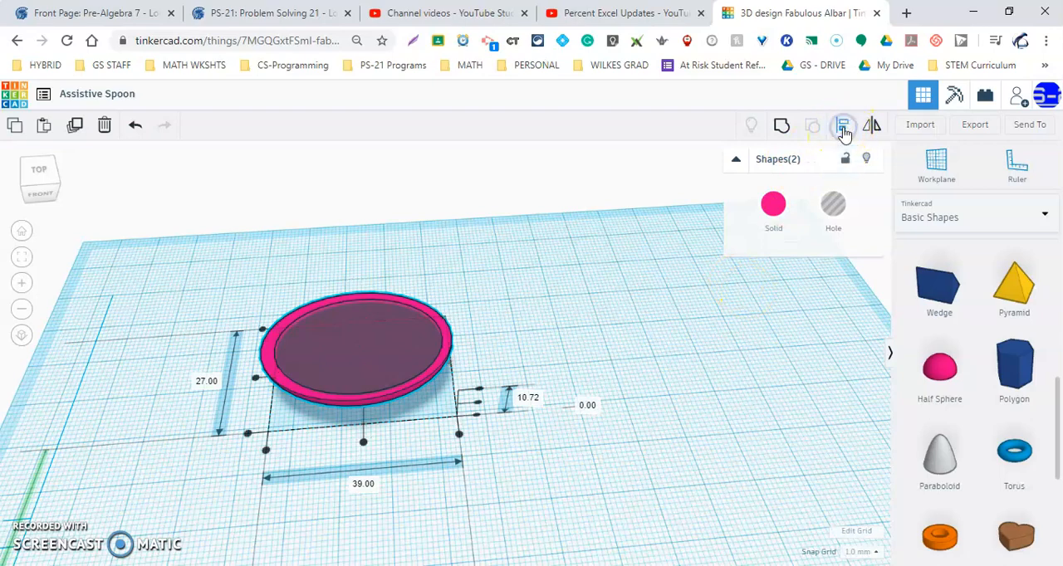
left_click(253, 380)
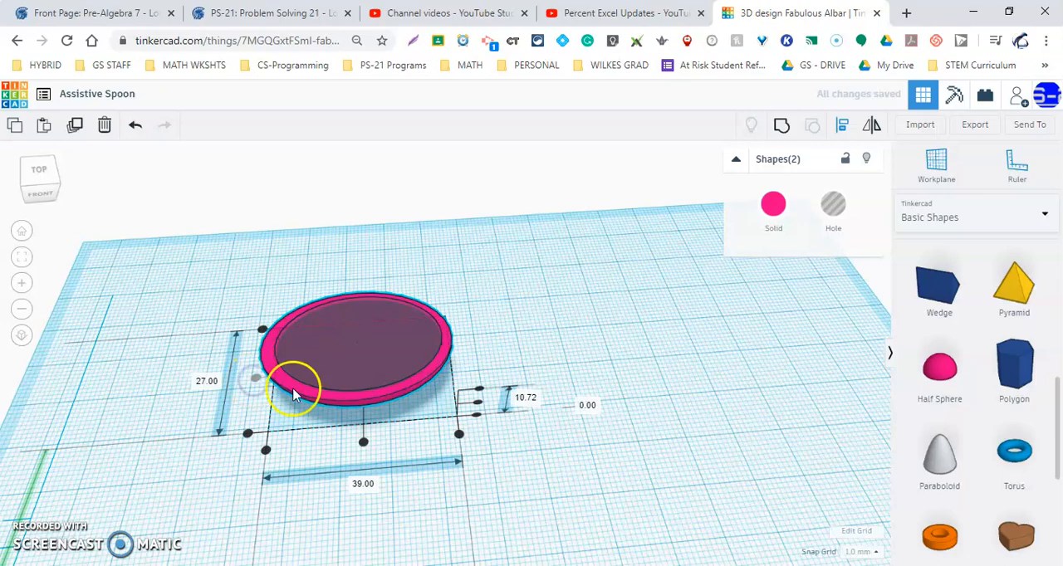
left_click(363, 442)
Group the solid bowl with the hole bowl to cut the hollow of the spoon.
right_click_drag(438, 465, 416, 461)
left_click(520, 486)
left_click(253, 327)
left_click_drag(489, 490, 489, 489)
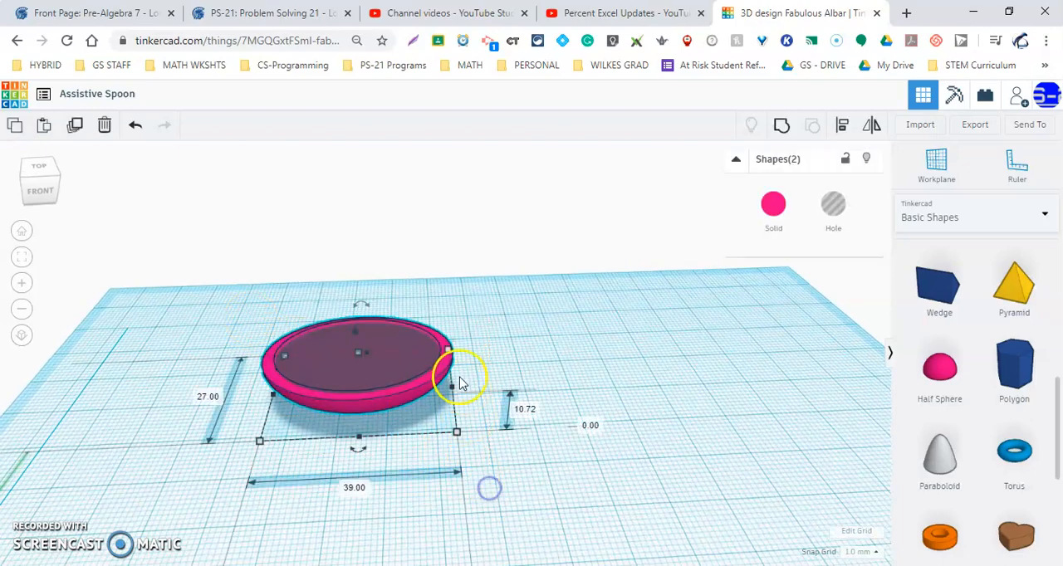
left_click(785, 126)
right_click_drag(507, 365, 350, 407)
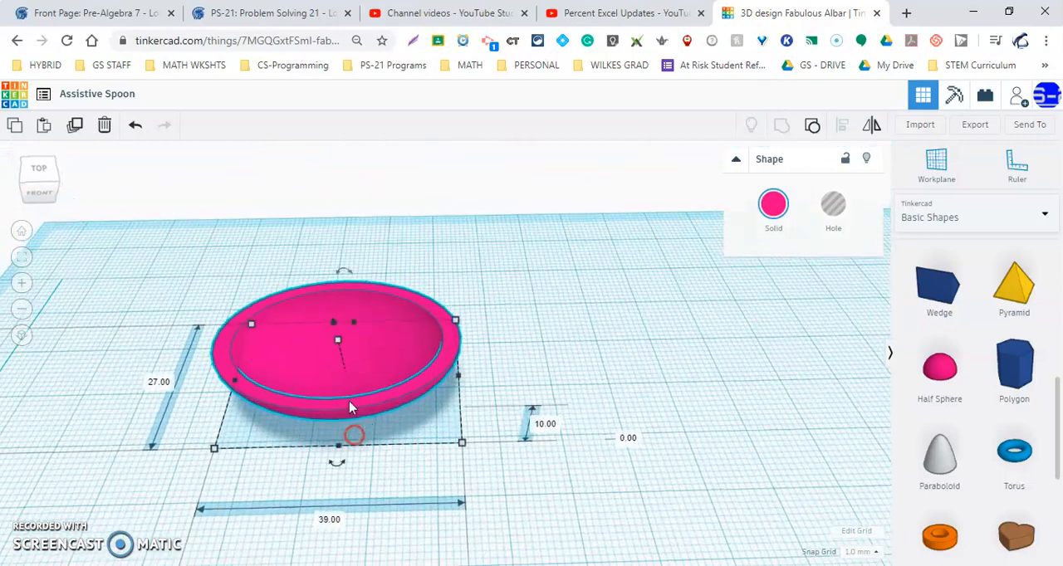
left_click(520, 368)
left_click(425, 384)
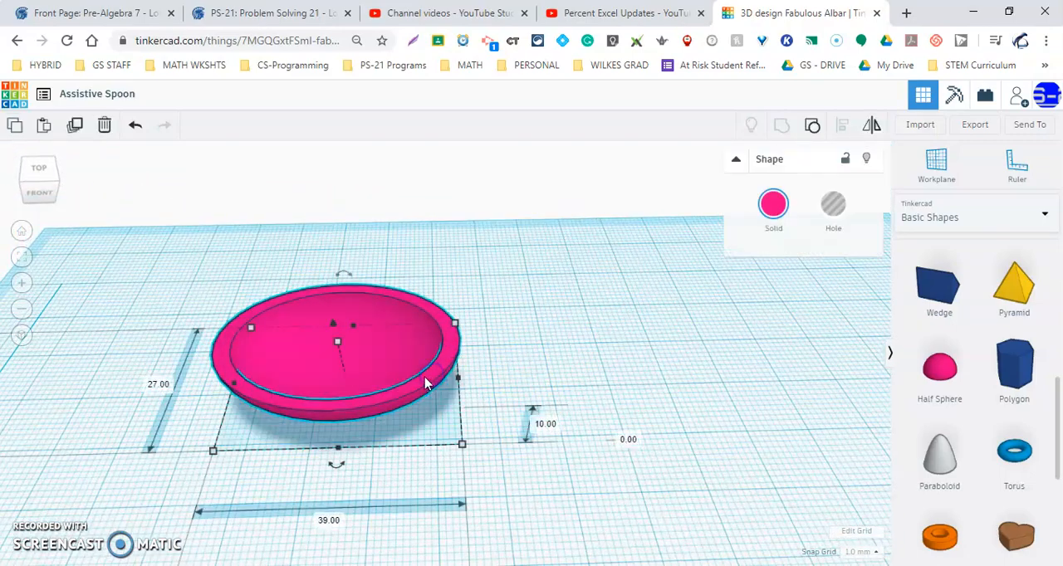
Enlarge the hollow bowl to 48 mm long, 31 mm wide and 12 mm high.
left_click_drag(233, 392, 206, 396)
left_click_drag(307, 456, 308, 471)
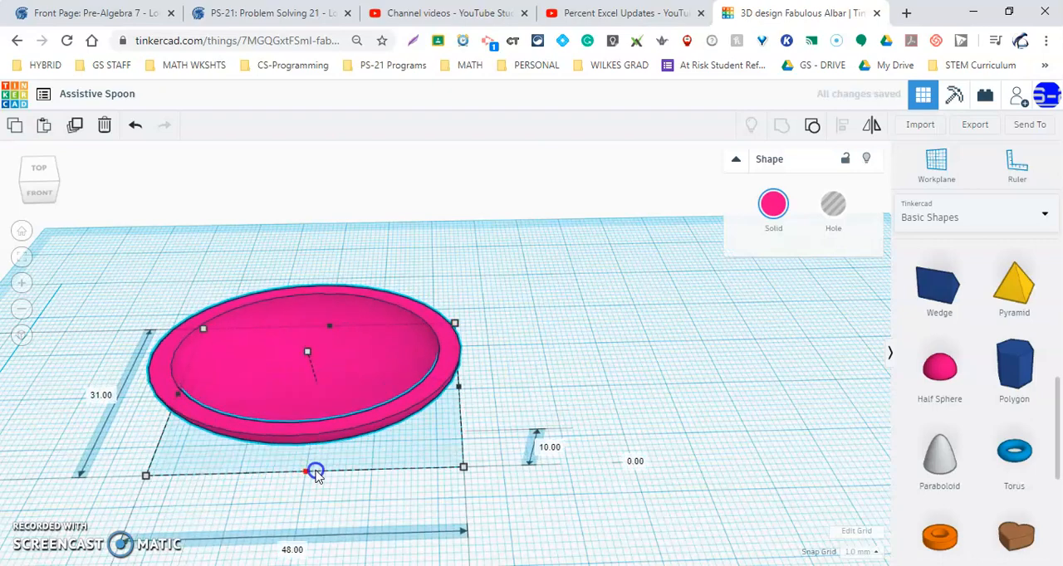
left_click_drag(306, 356, 304, 344)
right_click_drag(386, 431, 391, 462)
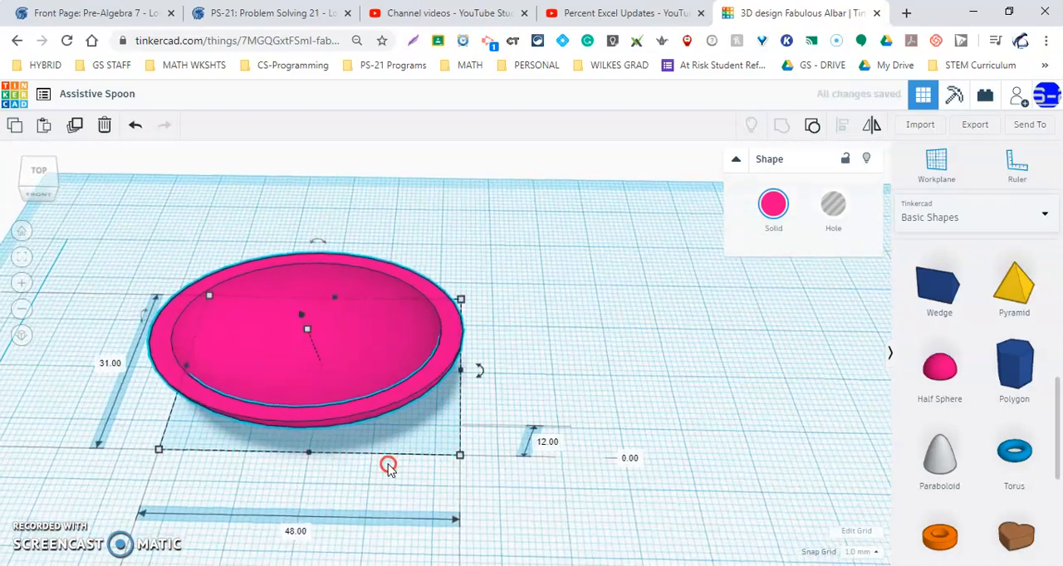
Move the hollow bowl toward the front-left area of the workplane to make room for a handle, and deselect it.
scroll(359, 384, "down", 6)
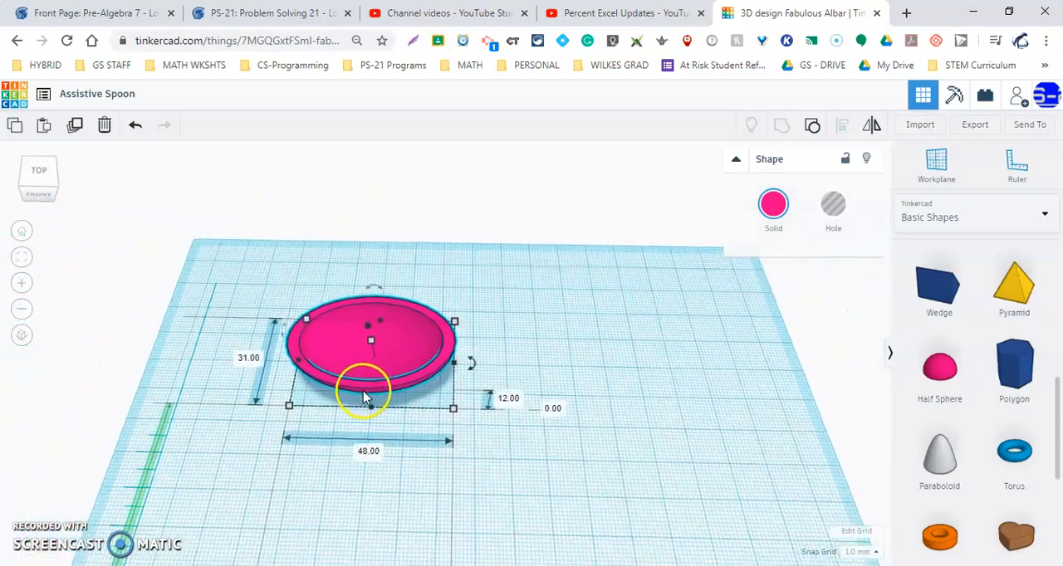
right_click_drag(414, 398, 391, 398)
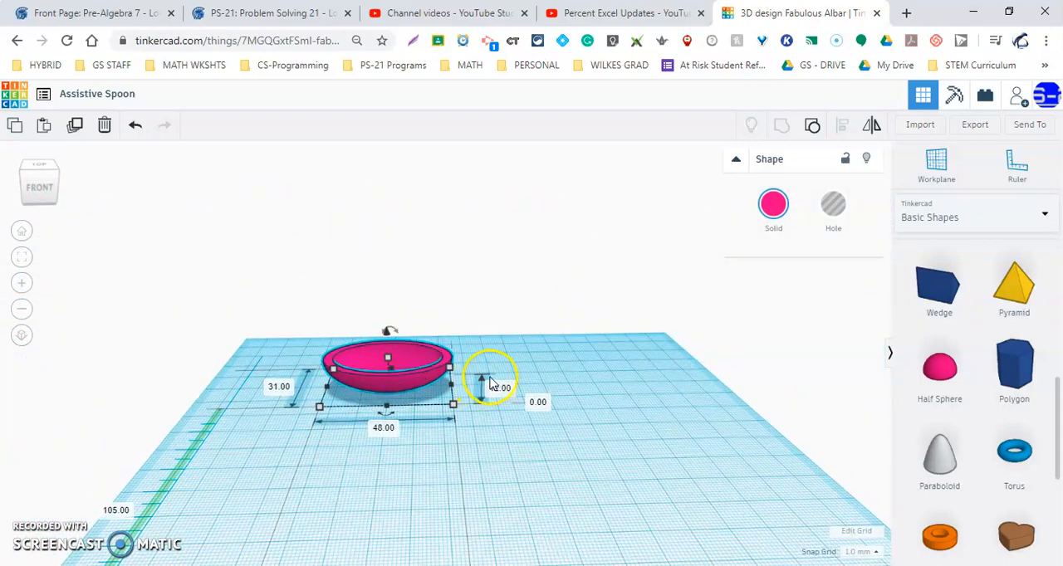
left_click_drag(438, 380, 350, 451)
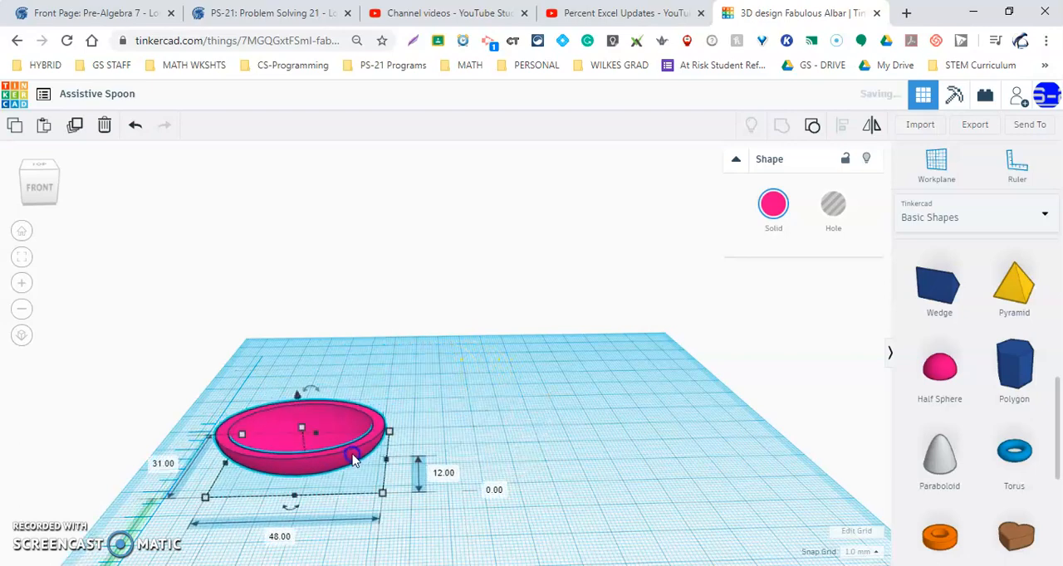
right_click_drag(724, 449, 640, 409)
left_click(544, 479)
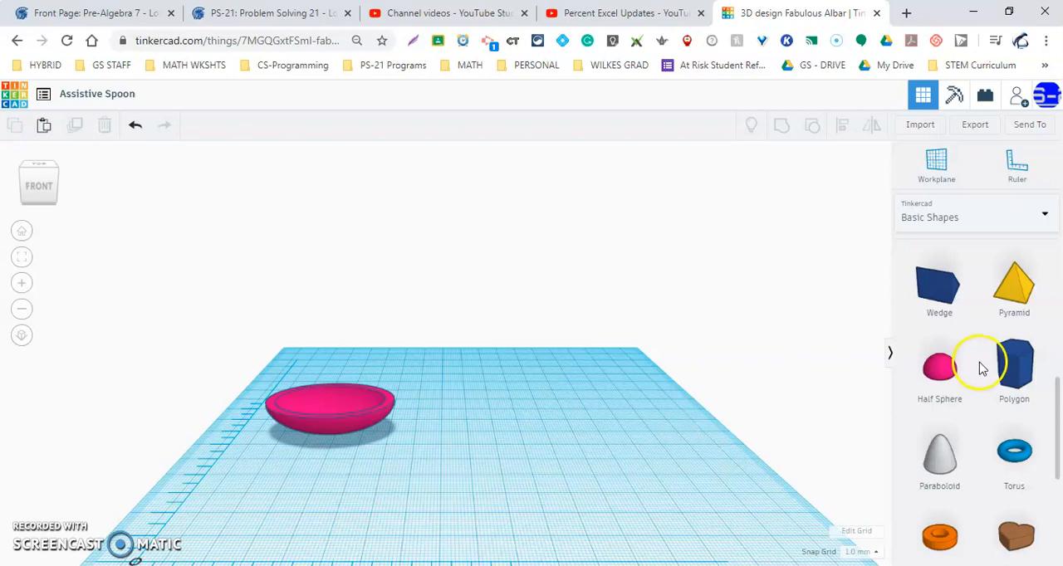
Add a solid box beside the bowl as the handle and stretch it to 110 mm long.
scroll(981, 369, "up", 5)
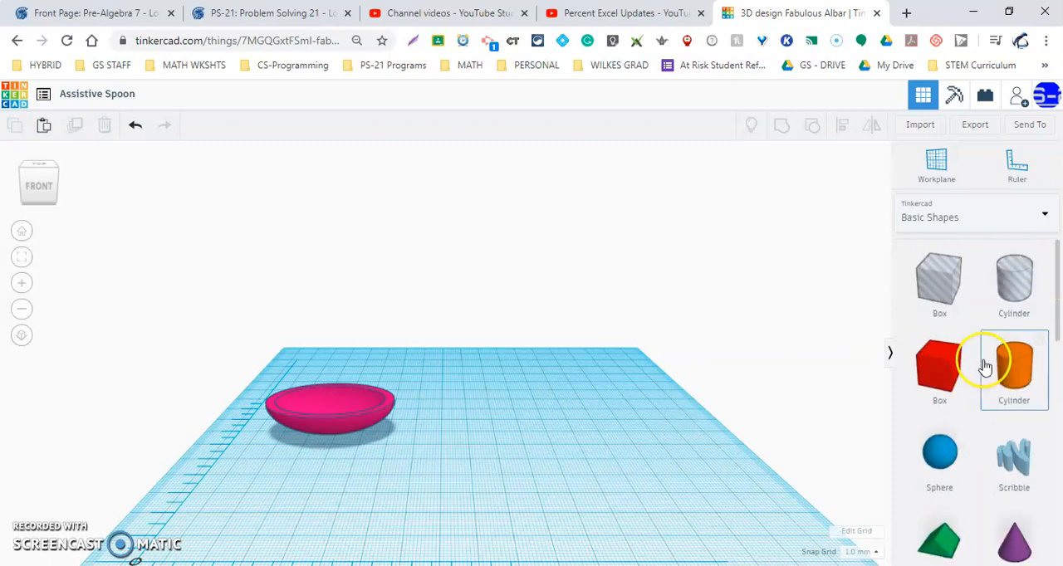
left_click_drag(937, 378, 712, 465)
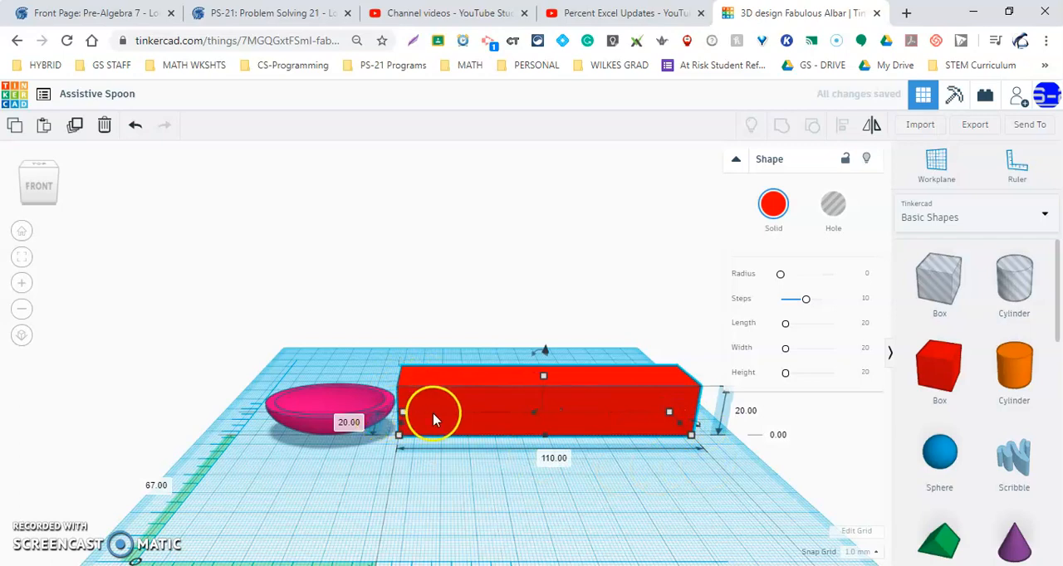
Slim the handle box to 8 mm wide and 9 mm high and place its end against the bowl.
left_click_drag(544, 377, 507, 419)
scroll(353, 396, "up", 1)
scroll(408, 438, "up", 3)
right_click_drag(432, 479, 544, 478)
scroll(458, 466, "down", 3)
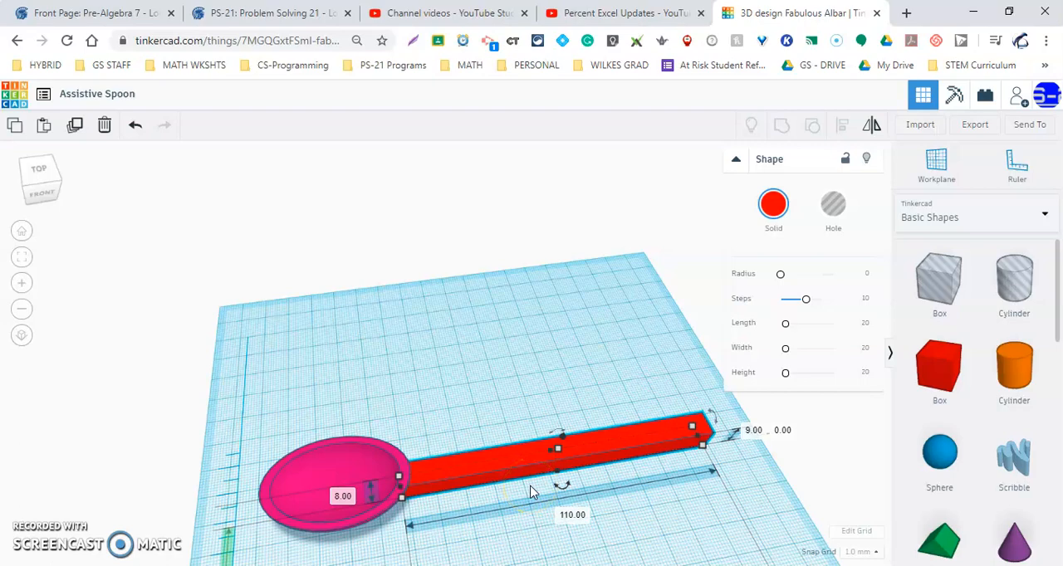
right_click_drag(482, 475, 455, 433)
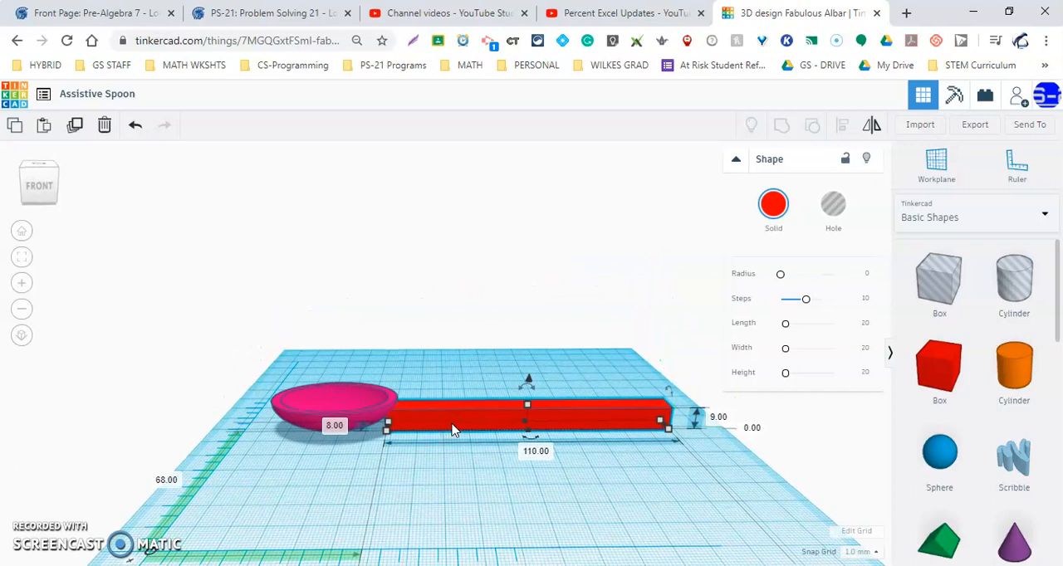